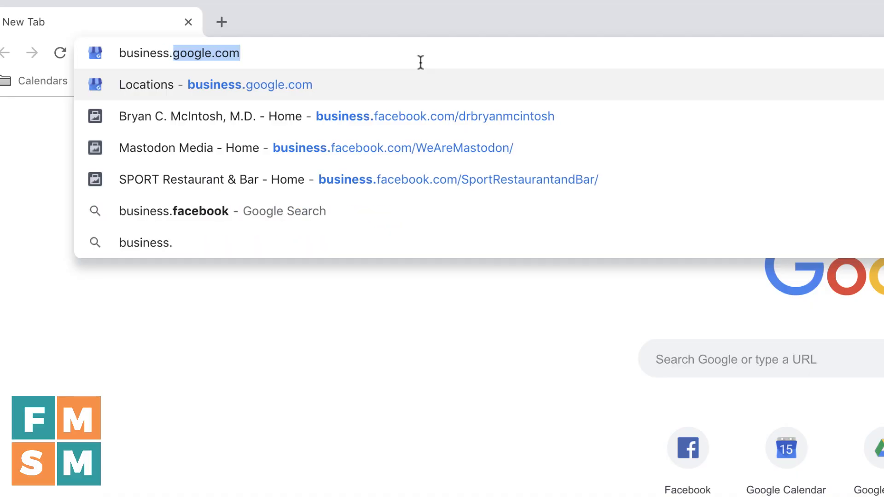
- Go to business.google.com and open the posts page of the Five Minute Social Media location
{"action": "type", "text": "google."}
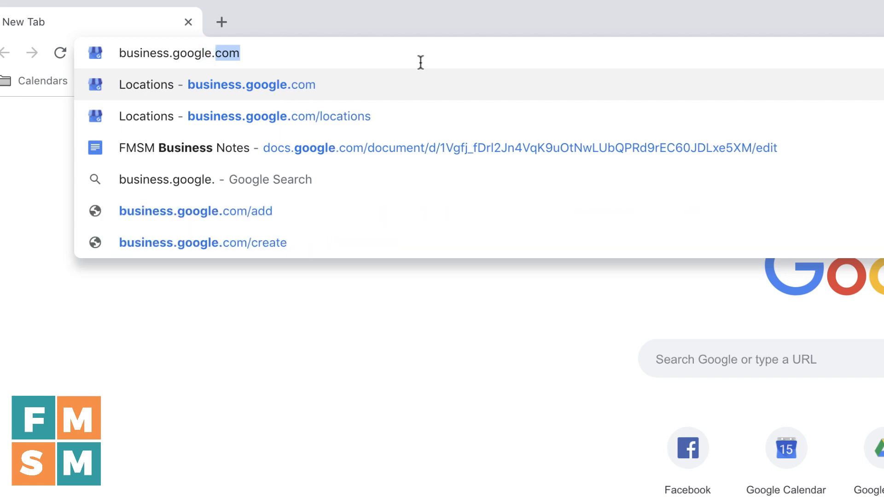
{"action": "type", "text": "com"}
{"action": "key", "text": "Return"}
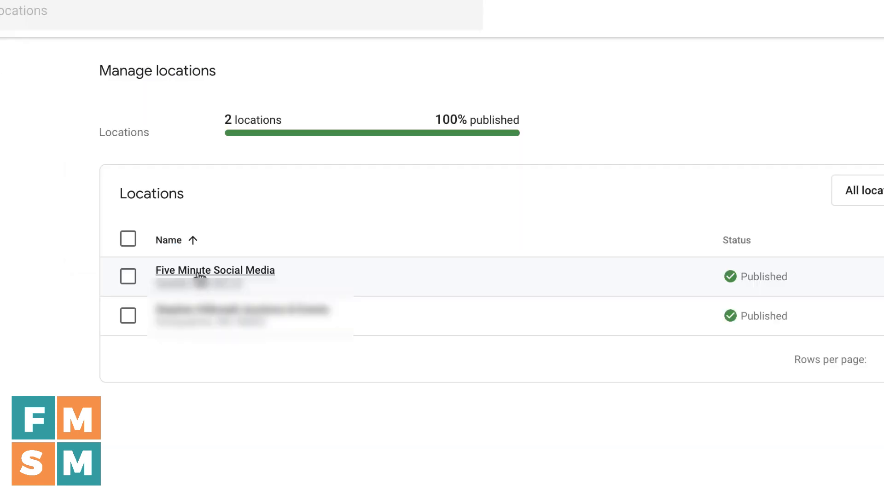
{"action": "left_click", "coordinate": [198, 275]}
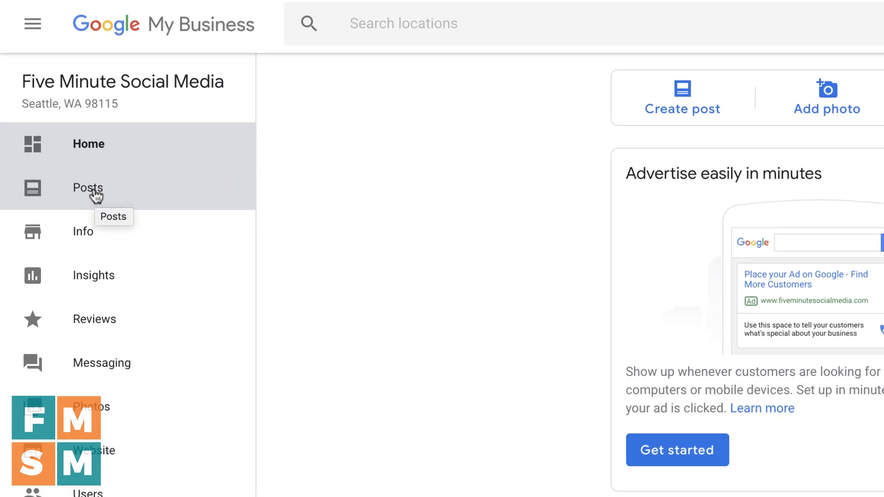
{"action": "left_click", "coordinate": [94, 195]}
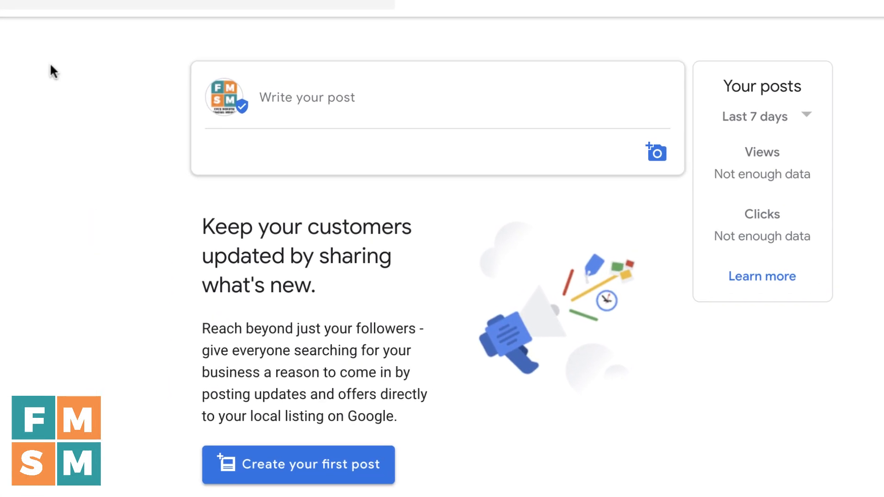
- Start a What's New post with the group photo and shift its crop region to the photo's left edge
{"action": "left_click", "coordinate": [326, 99]}
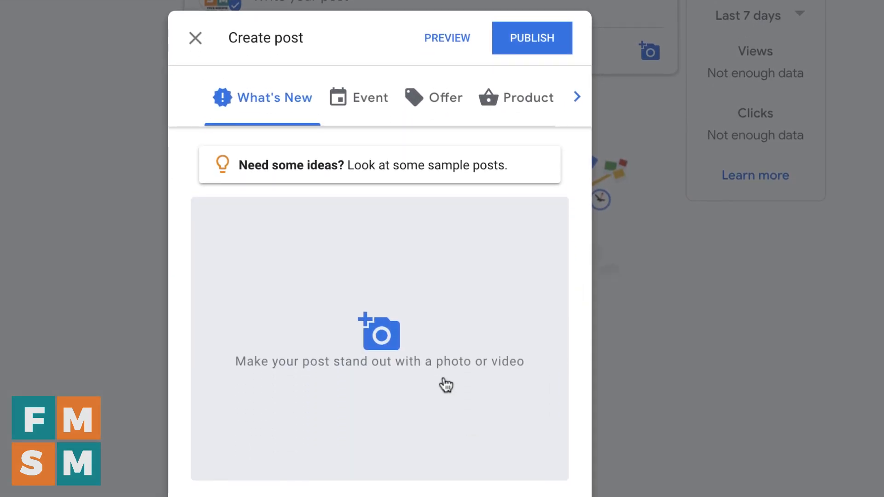
{"action": "left_click", "coordinate": [380, 340]}
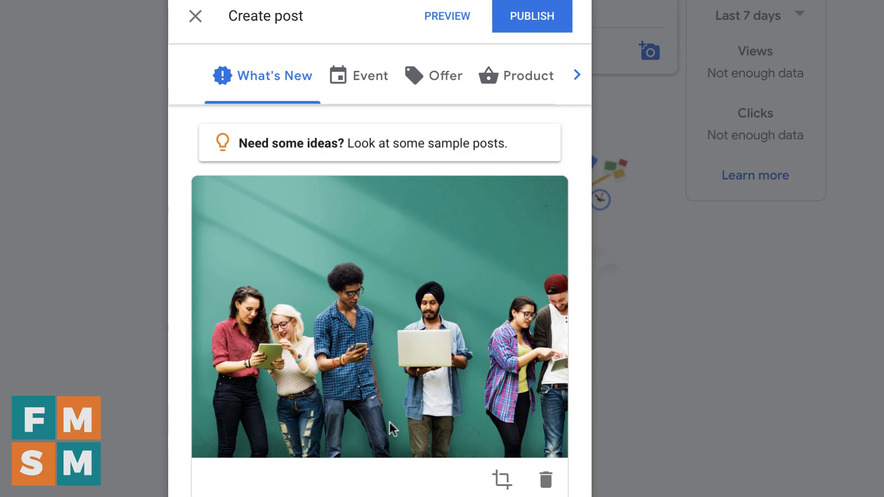
{"action": "left_click", "coordinate": [503, 478]}
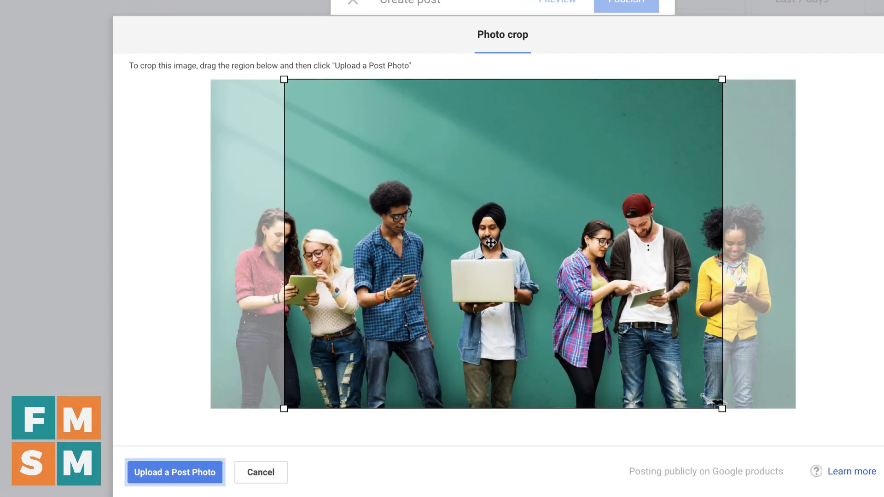
{"action": "left_click_drag", "start_coordinate": [460, 239], "coordinate": [387, 238]}
{"action": "left_click", "coordinate": [189, 473]}
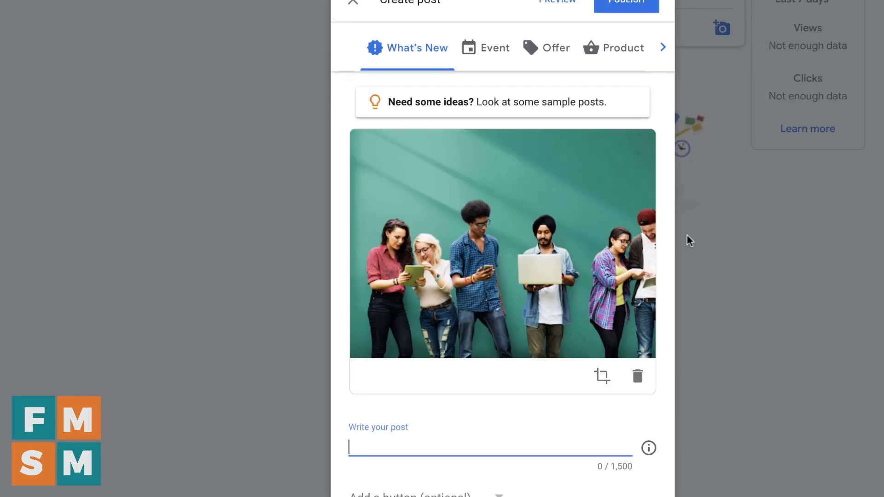
- Write the post text "Want to learn online marketing with other entrepreneurs? Join our new masterclass, starting this weekend at the University of Washington."
{"action": "type", "text": "Want to learn online marketing with other entrepreneur"}
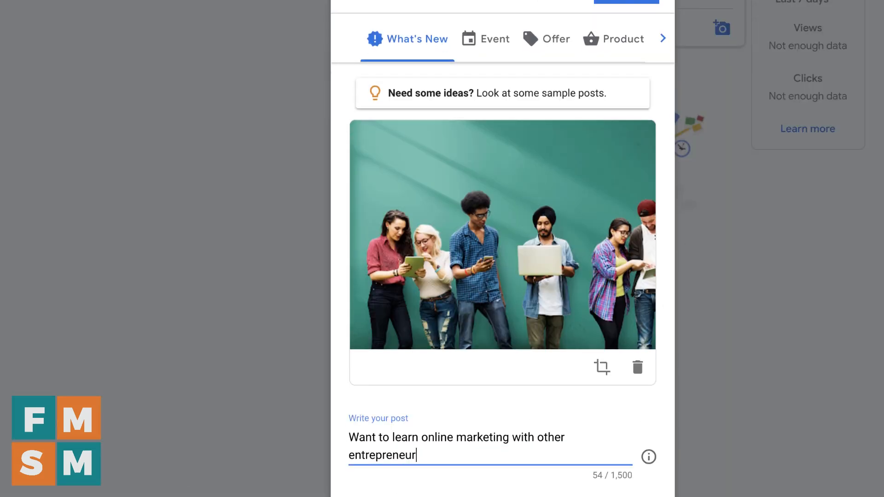
{"action": "type", "text": "s? Join our new masterclass, starting this weekend at the University of Washington."}
{"action": "scroll", "coordinate": [474, 385], "scroll_direction": "down", "scroll_amount": 3}
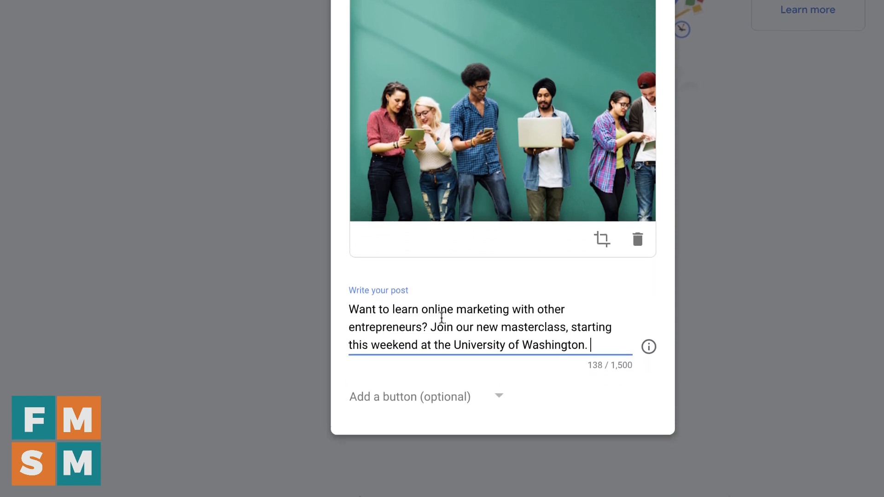
{"action": "left_click", "coordinate": [499, 396]}
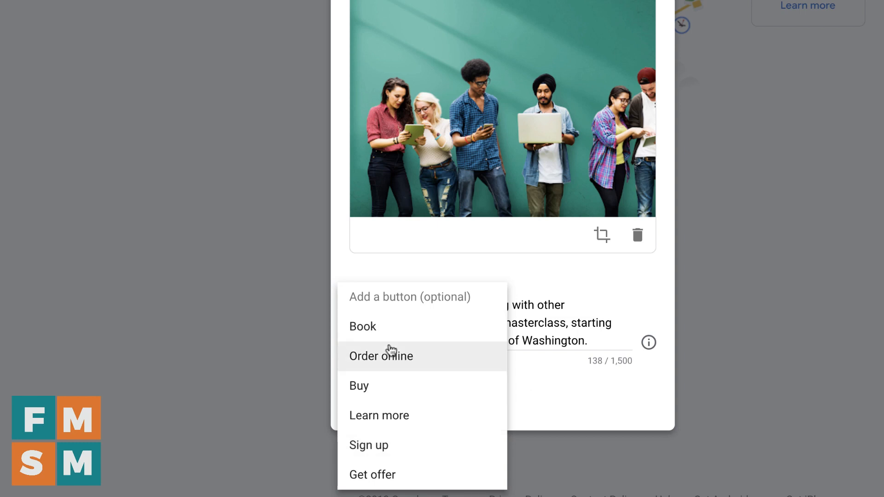
{"action": "left_click", "coordinate": [381, 417]}
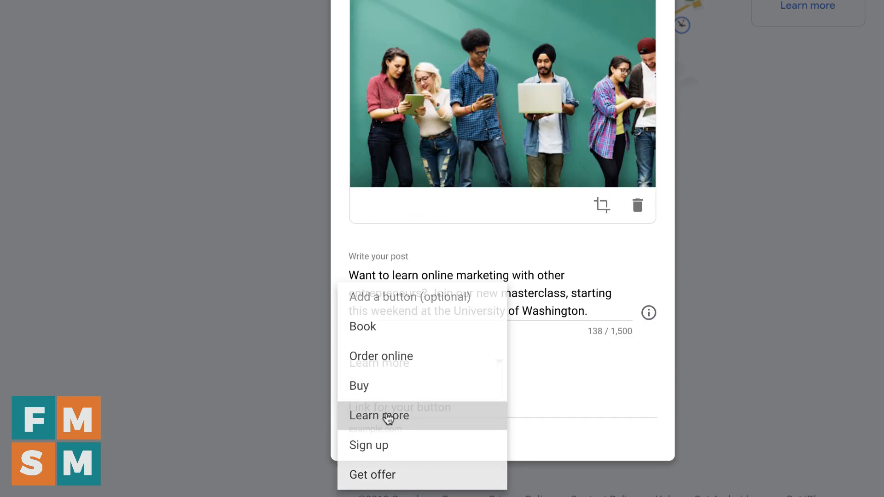
{"action": "left_click", "coordinate": [443, 411]}
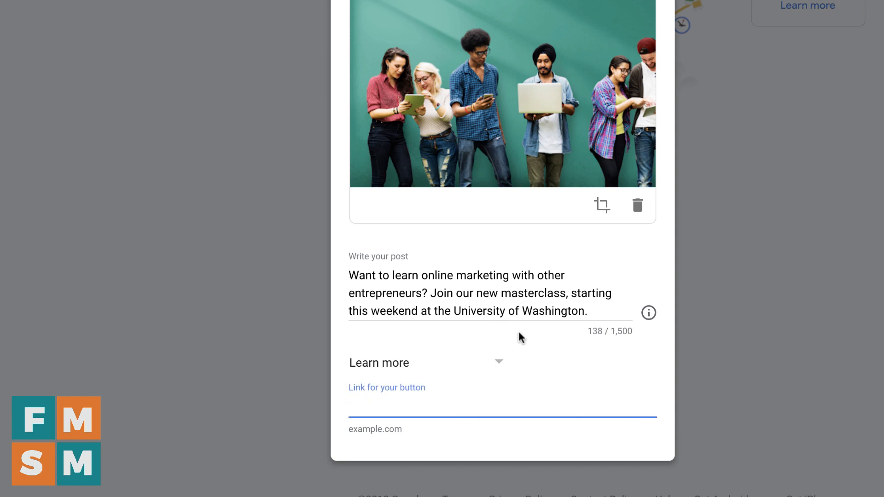
{"action": "type", "text": "https://fiveminutesocialmedia.com/workshop/"}
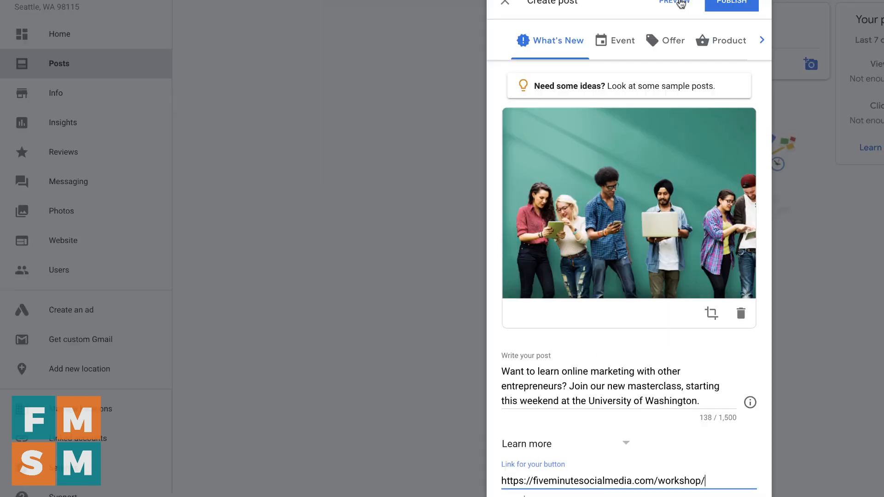
- Preview the masterclass post and publish it to the business listing
{"action": "left_click", "coordinate": [553, 62]}
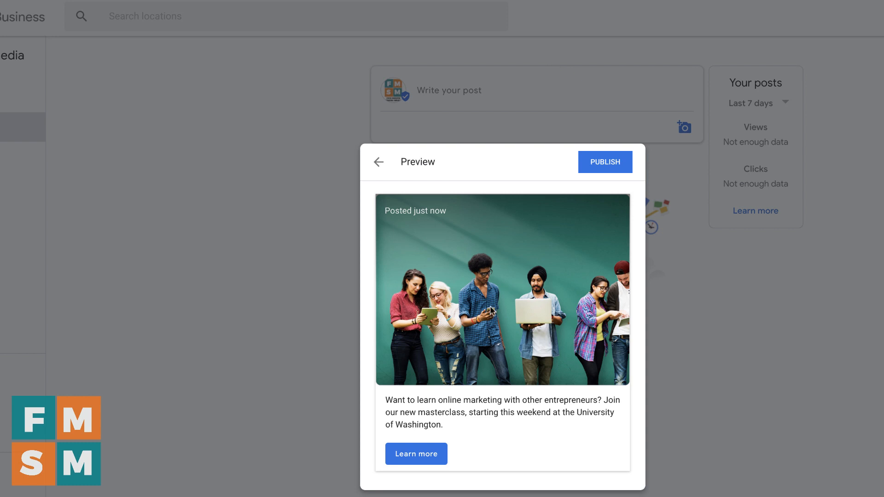
{"action": "left_click", "coordinate": [612, 165]}
{"action": "scroll", "coordinate": [631, 441], "scroll_direction": "down", "scroll_amount": 2}
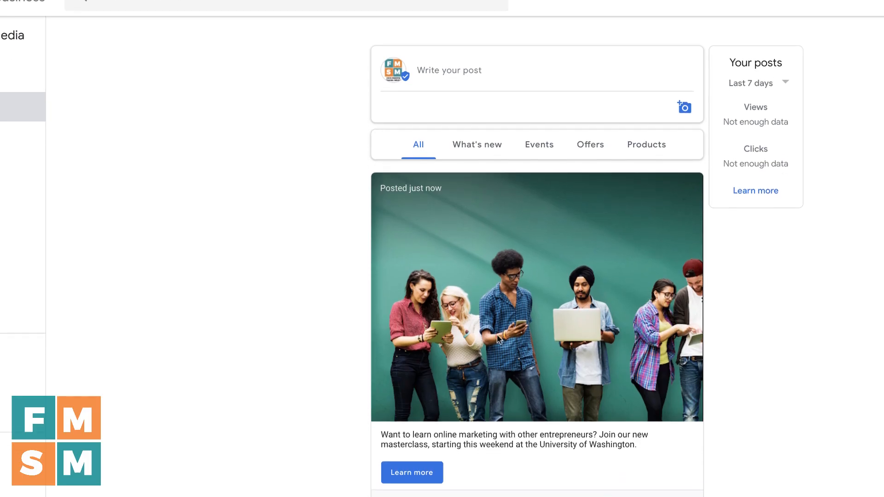
{"action": "left_click", "coordinate": [629, 441]}
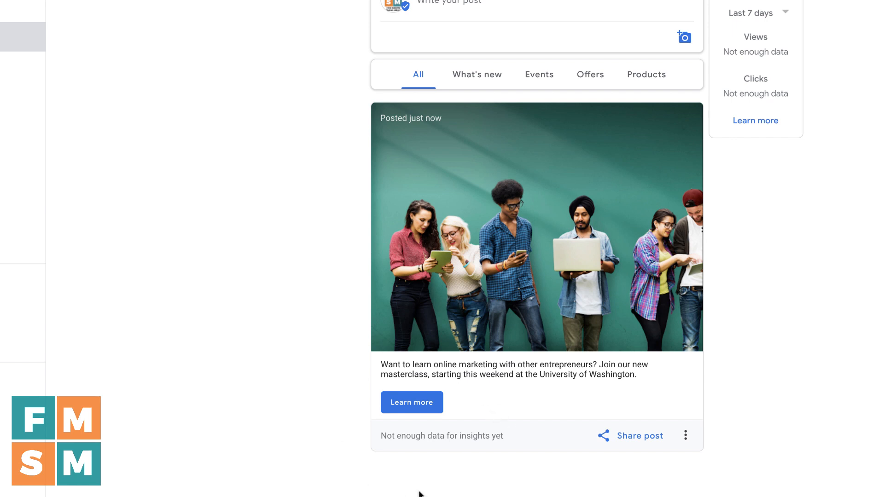
- Start an Event post with the same group photo, reusing the published post's text as the event details
{"action": "left_click", "coordinate": [467, 2]}
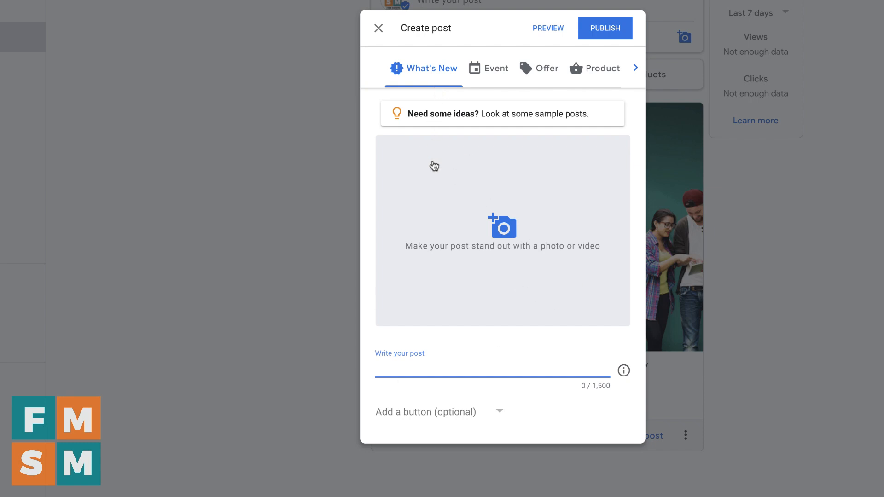
{"action": "left_click", "coordinate": [492, 71]}
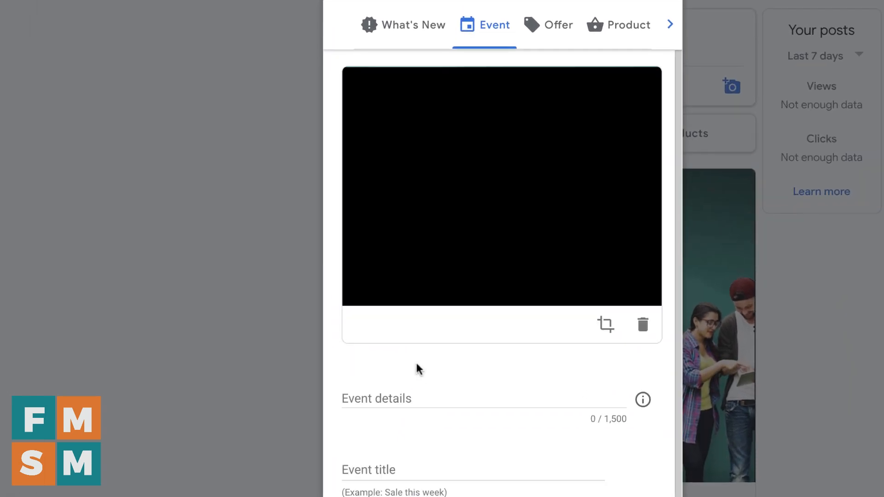
{"action": "left_click", "coordinate": [393, 394]}
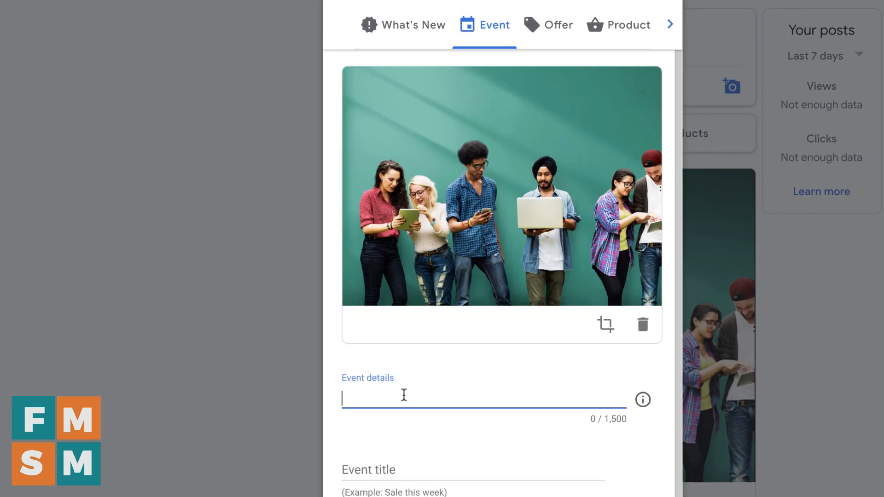
{"action": "type", "text": "Want to learn online marketing with other entrepreneurs? Join our new masterclass, starting this weekend at the University of Washington."}
{"action": "key", "text": "BackSpace"}
{"action": "key", "text": "BackSpace"}
{"action": "scroll", "coordinate": [478, 442], "scroll_direction": "down", "scroll_amount": 5}
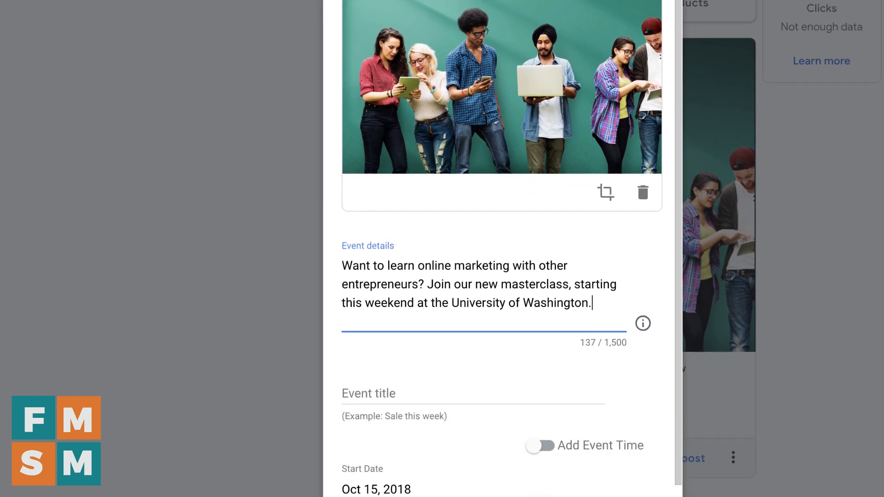
- Title the event "Marketing Masterclass" and set its start date to Oct 21, 2018
{"action": "left_click", "coordinate": [434, 288]}
{"action": "type", "text": "Marketing Masterclass"}
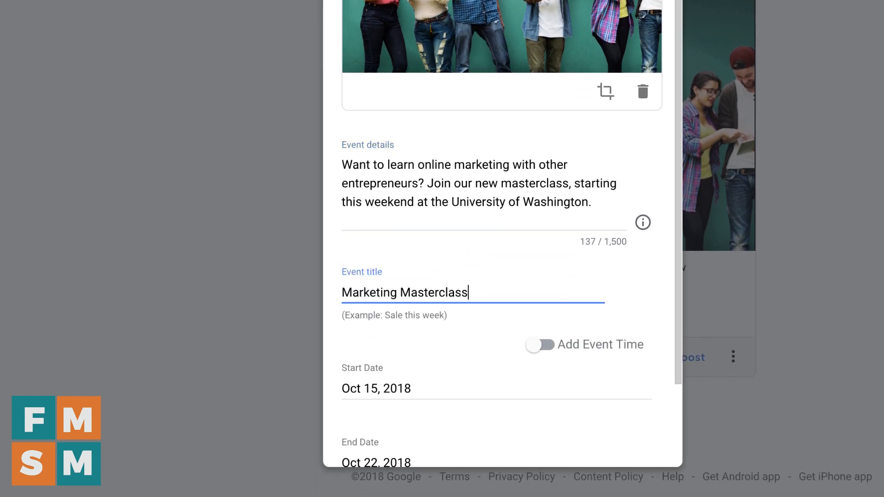
{"action": "scroll", "coordinate": [410, 340], "scroll_direction": "down", "scroll_amount": 2}
{"action": "left_click", "coordinate": [378, 298]}
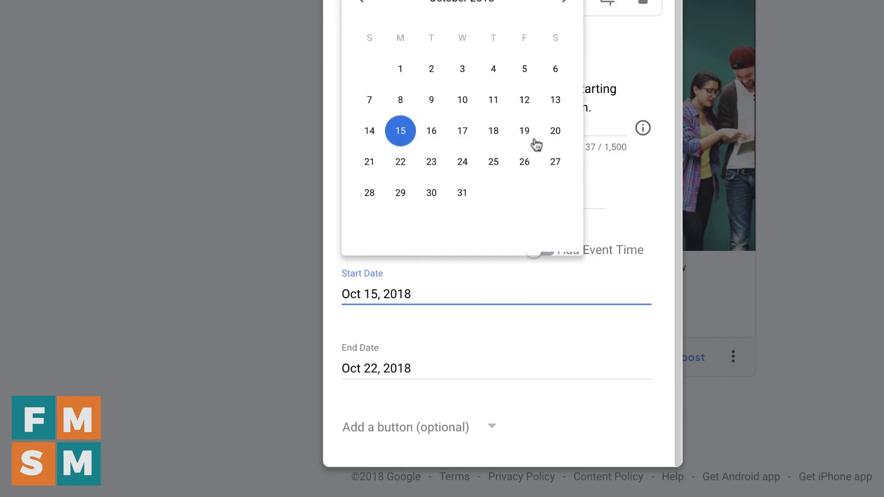
{"action": "left_click", "coordinate": [377, 167]}
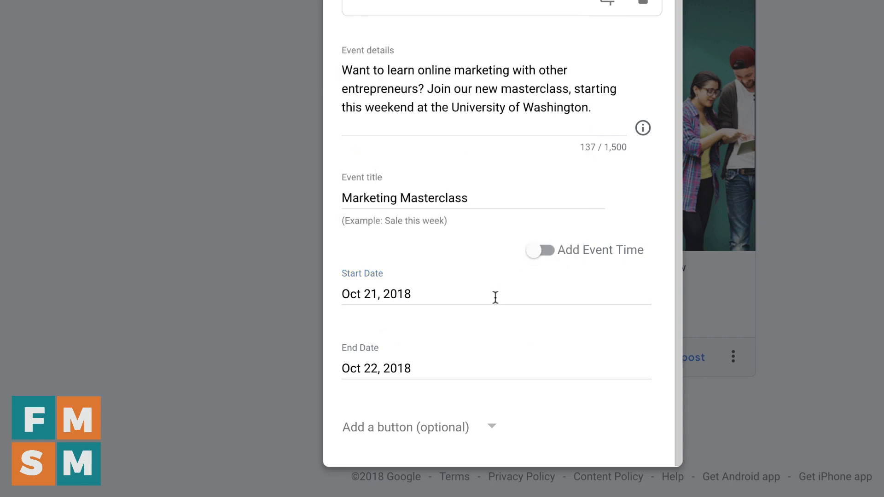
- Add a Sign up button to the event post and open its link field
{"action": "left_click", "coordinate": [487, 433]}
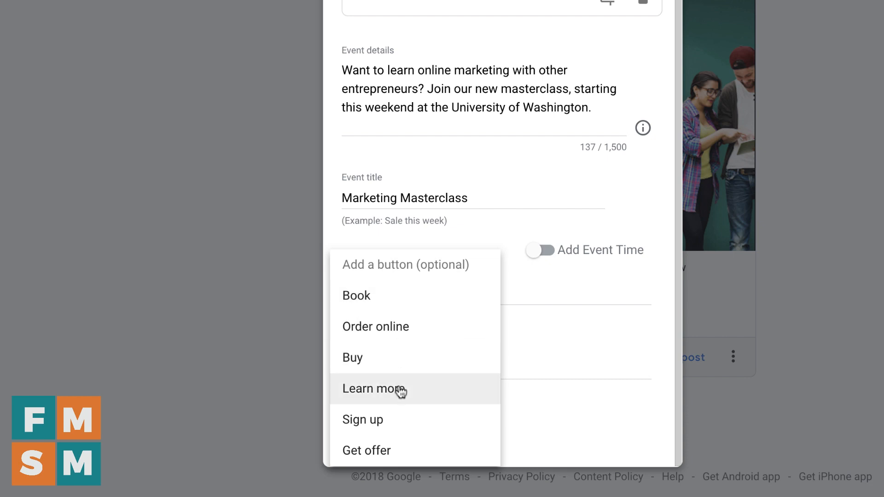
{"action": "left_click", "coordinate": [381, 423]}
{"action": "scroll", "coordinate": [414, 421], "scroll_direction": "down", "scroll_amount": 1}
{"action": "left_click", "coordinate": [402, 409]}
- Switch the draft to the Offer type and examine its title, date, coupon code, redemption link and terms fields
{"action": "scroll", "coordinate": [450, 132], "scroll_direction": "up", "scroll_amount": 3}
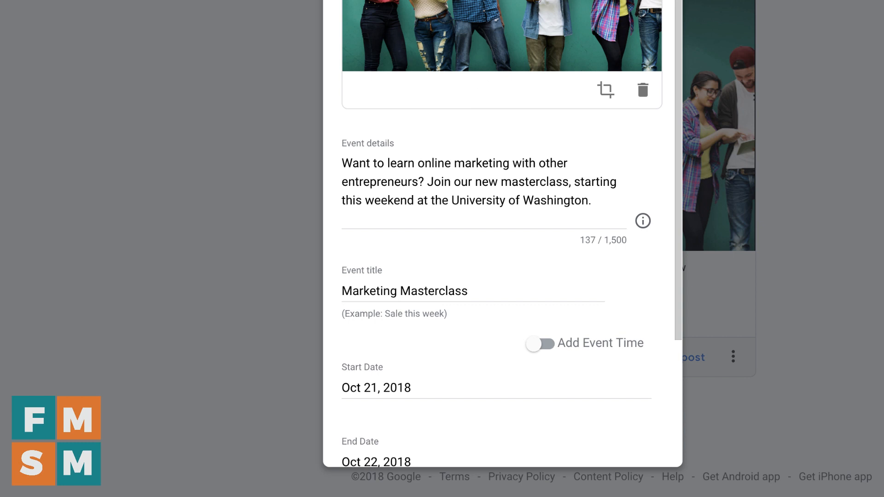
{"action": "scroll", "coordinate": [507, 230], "scroll_direction": "up", "scroll_amount": 5}
{"action": "left_click", "coordinate": [556, 82]}
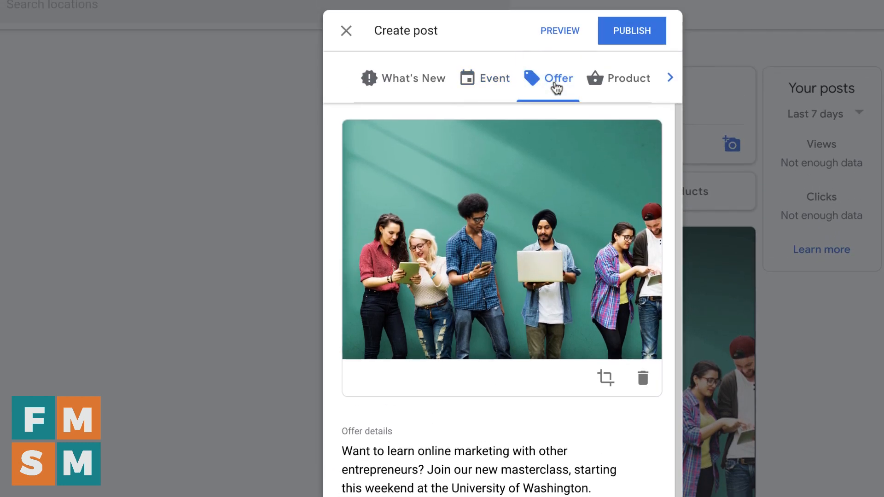
{"action": "scroll", "coordinate": [538, 299], "scroll_direction": "down", "scroll_amount": 5}
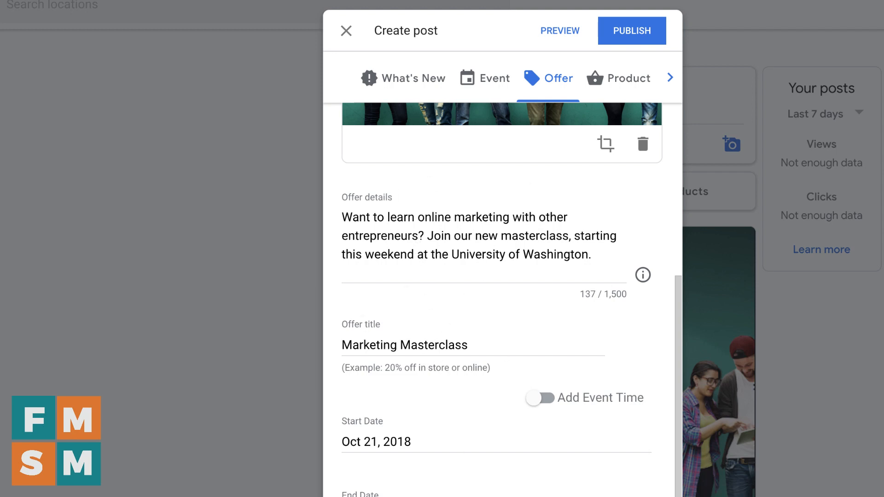
{"action": "left_click", "coordinate": [401, 386]}
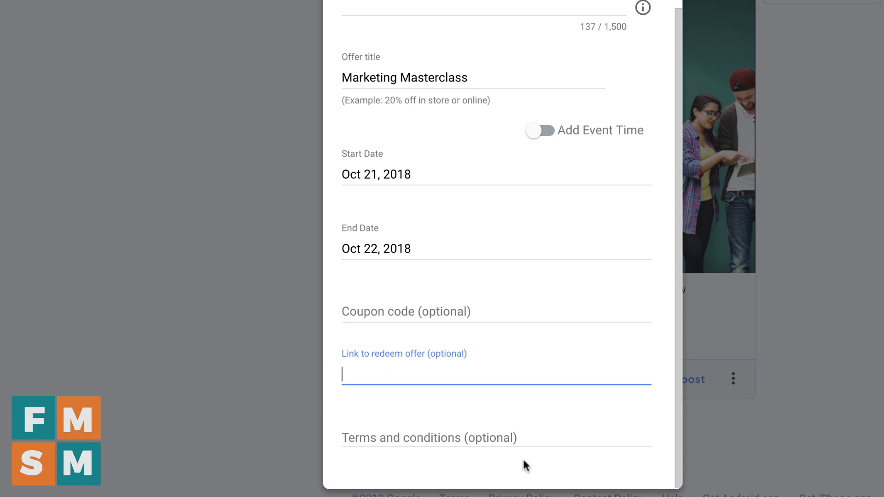
{"action": "left_click", "coordinate": [471, 432]}
- Switch the draft to the Product type and examine its name, price, details and button link fields
{"action": "scroll", "coordinate": [471, 430], "scroll_direction": "up", "scroll_amount": 5}
{"action": "left_click", "coordinate": [614, 73]}
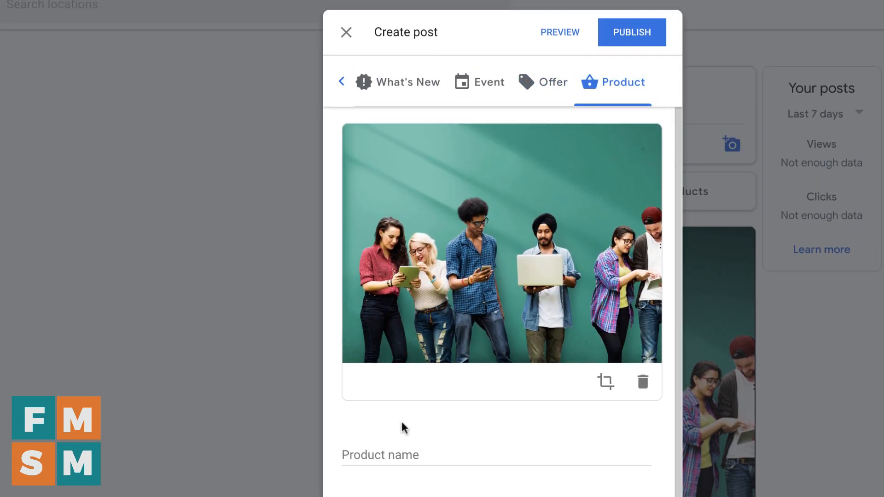
{"action": "left_click", "coordinate": [399, 453]}
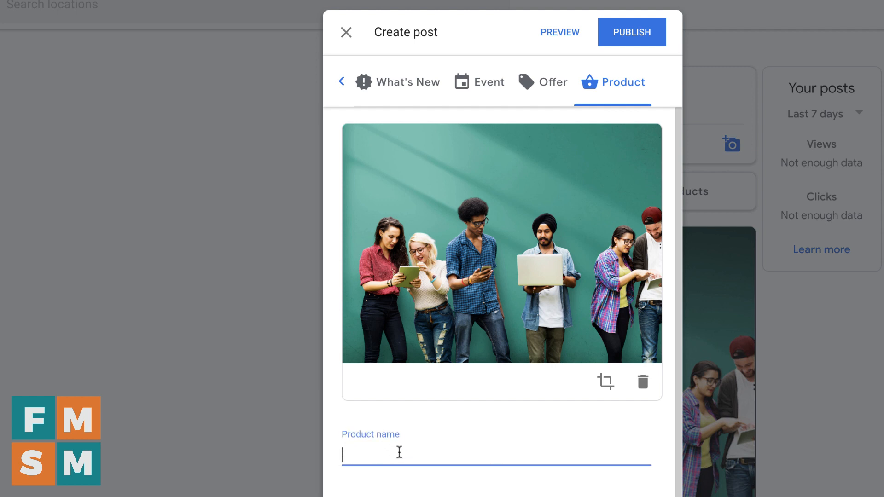
{"action": "left_click", "coordinate": [397, 276]}
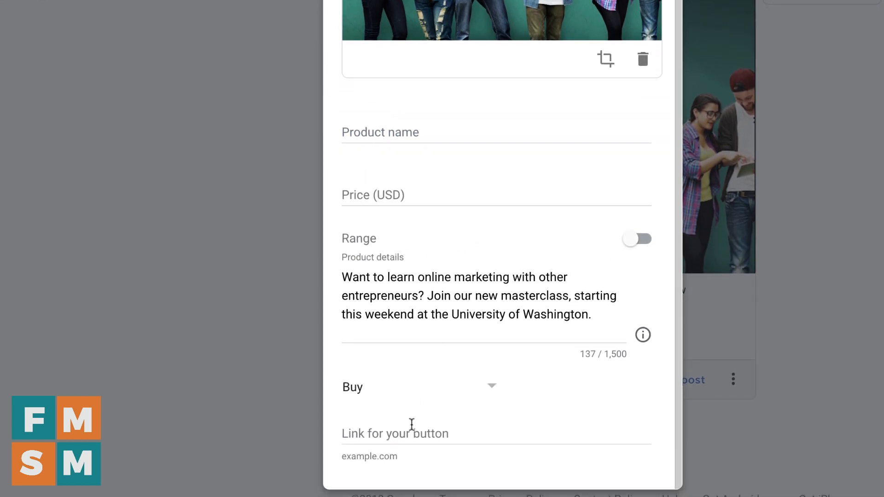
{"action": "left_click", "coordinate": [420, 433]}
- Return the draft to the Event type and highlight its event title for review
{"action": "scroll", "coordinate": [374, 285], "scroll_direction": "up", "scroll_amount": 1}
{"action": "left_click", "coordinate": [472, 225]}
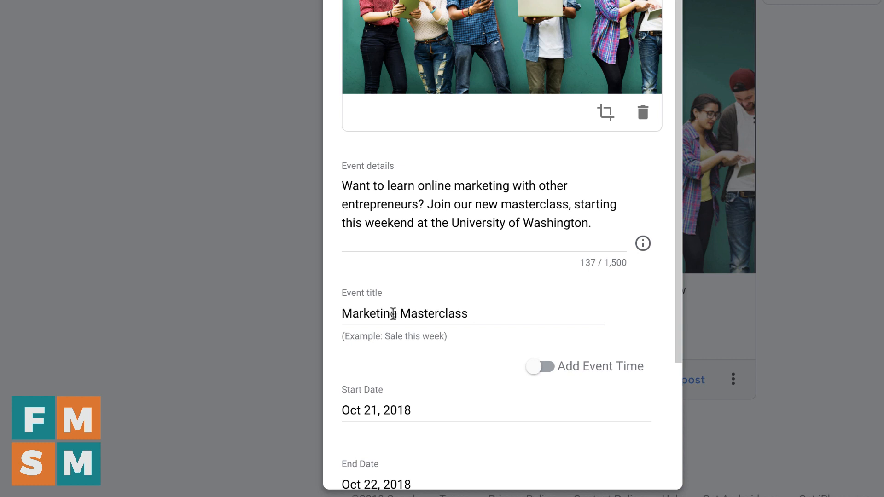
{"action": "left_click_drag", "start_coordinate": [359, 313], "coordinate": [511, 311]}
{"action": "left_click", "coordinate": [523, 312]}
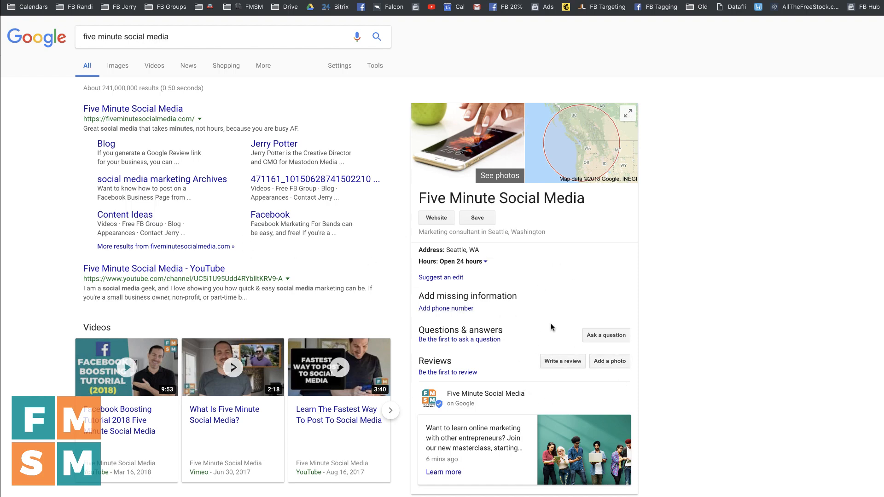
- Examine the published post in the Google search listing for Five Minute Social Media
{"action": "scroll", "coordinate": [553, 322], "scroll_direction": "down", "scroll_amount": 1}
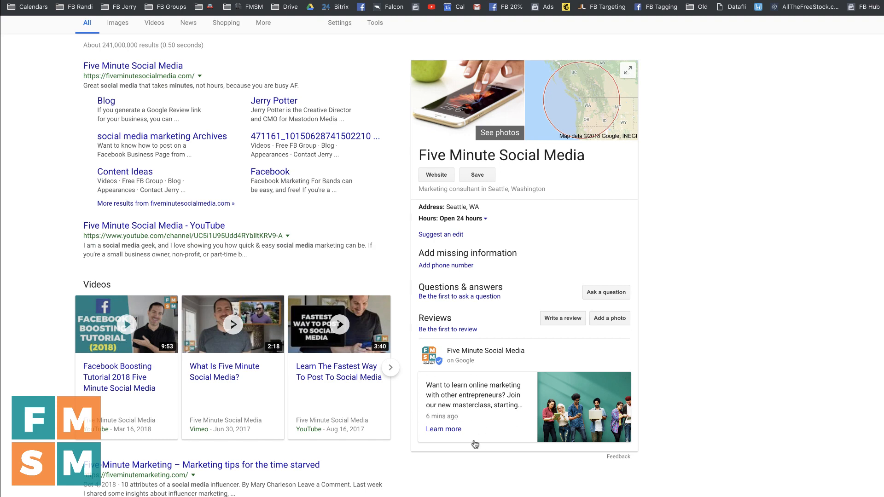
- Go to Google Maps and find the Five Minute Social Media listing in Seattle, WA
{"action": "type", "text": "maps"}
{"action": "key", "text": "Return"}
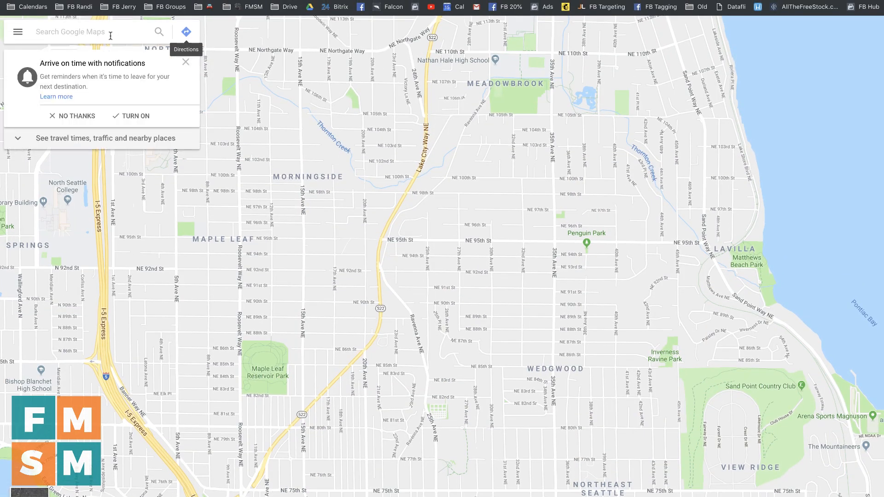
{"action": "type", "text": "five minute s"}
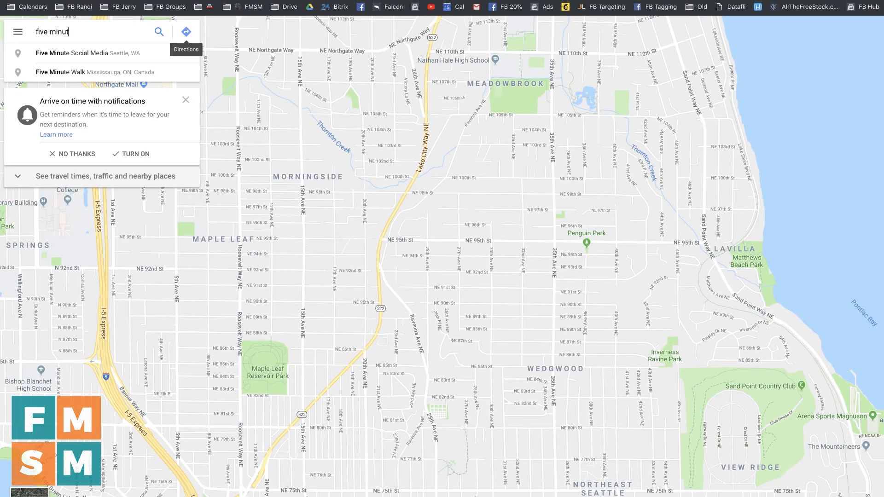
{"action": "left_click", "coordinate": [58, 52]}
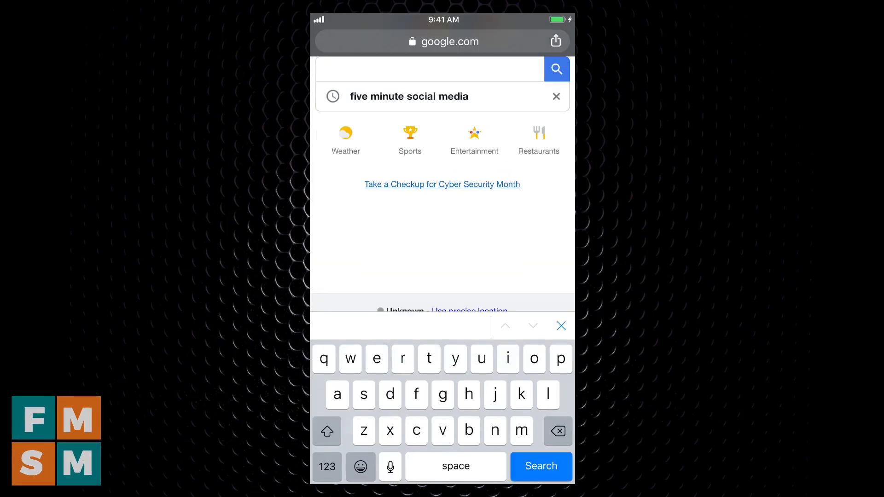
- On the phone, search Google for five minute social media and locate the business card among the results
{"action": "type", "text": "five"}
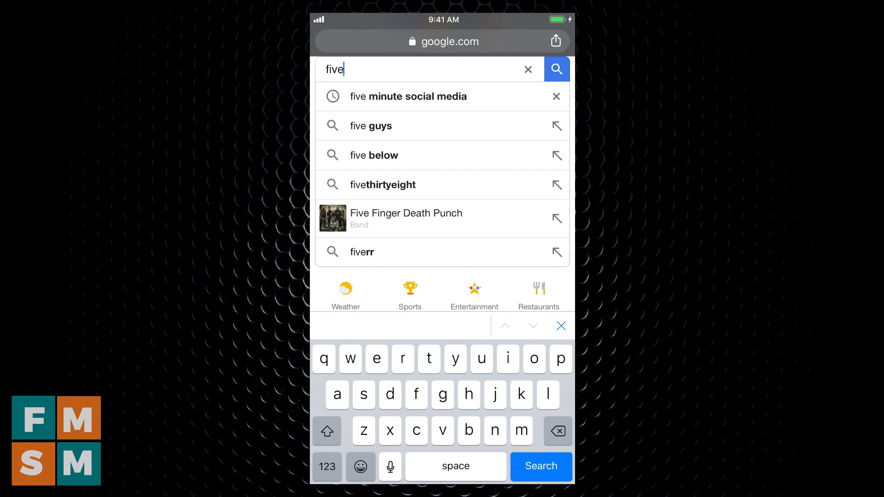
{"action": "left_click", "coordinate": [408, 97]}
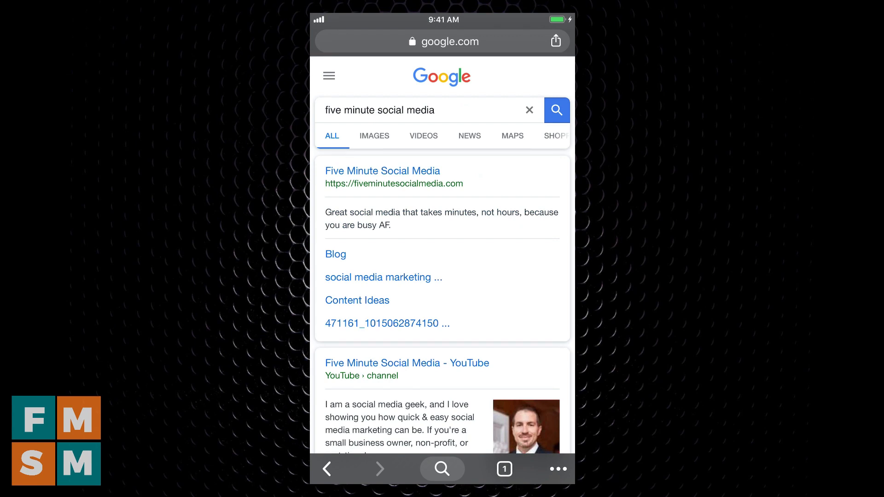
{"action": "scroll", "coordinate": [442, 257], "scroll_direction": "down", "scroll_amount": 10}
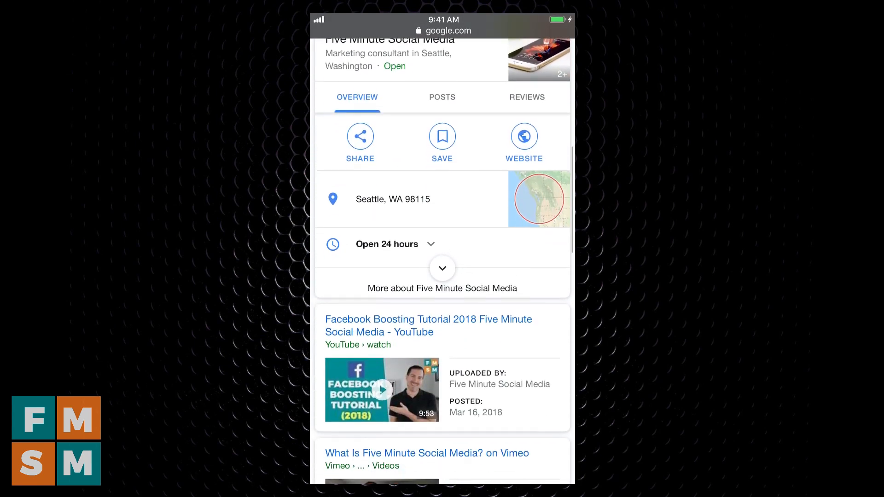
{"action": "scroll", "coordinate": [442, 258], "scroll_direction": "up", "scroll_amount": 5}
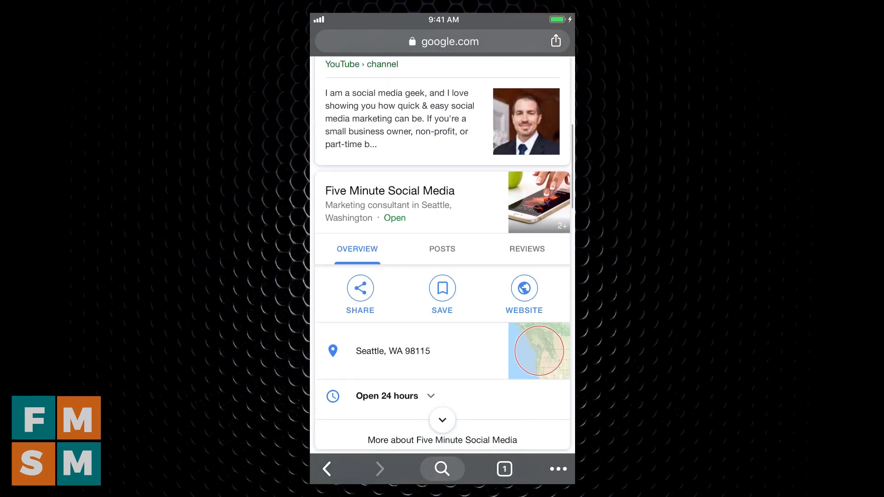
{"action": "scroll", "coordinate": [442, 258], "scroll_direction": "down", "scroll_amount": 6}
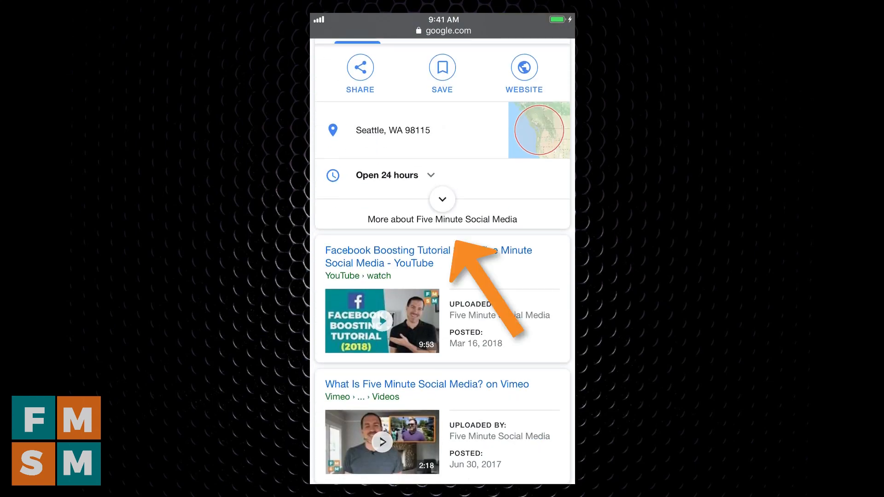
- Expand the full Five Minute Social Media business profile and examine the latest post from the business
{"action": "left_click", "coordinate": [442, 200]}
{"action": "scroll", "coordinate": [442, 295], "scroll_direction": "down", "scroll_amount": 5}
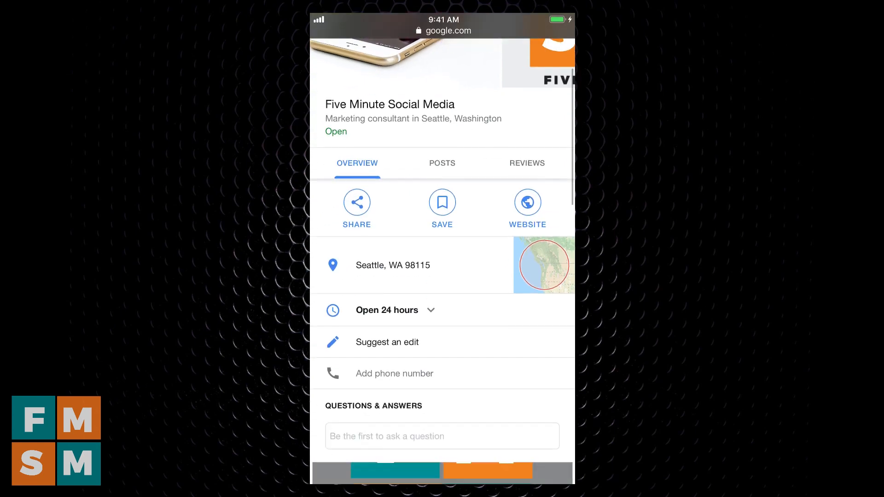
{"action": "scroll", "coordinate": [442, 295], "scroll_direction": "down", "scroll_amount": 8}
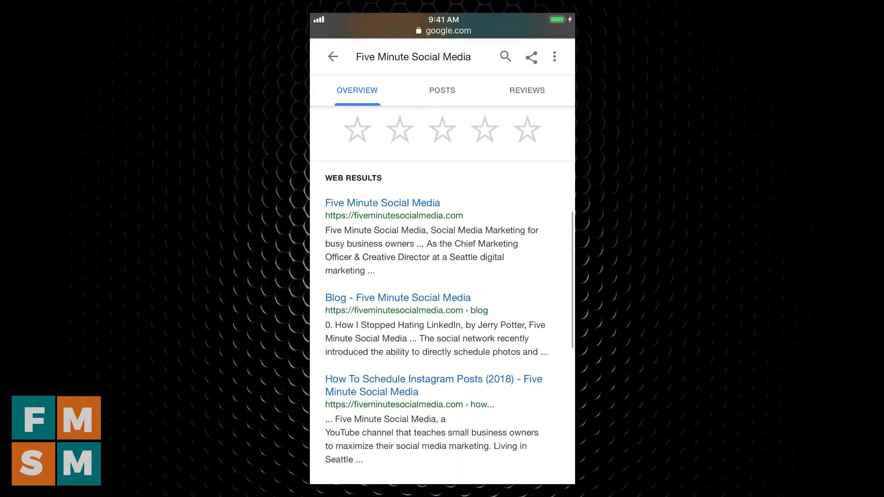
{"action": "scroll", "coordinate": [442, 294], "scroll_direction": "down", "scroll_amount": 6}
{"action": "scroll", "coordinate": [442, 295], "scroll_direction": "up", "scroll_amount": 2}
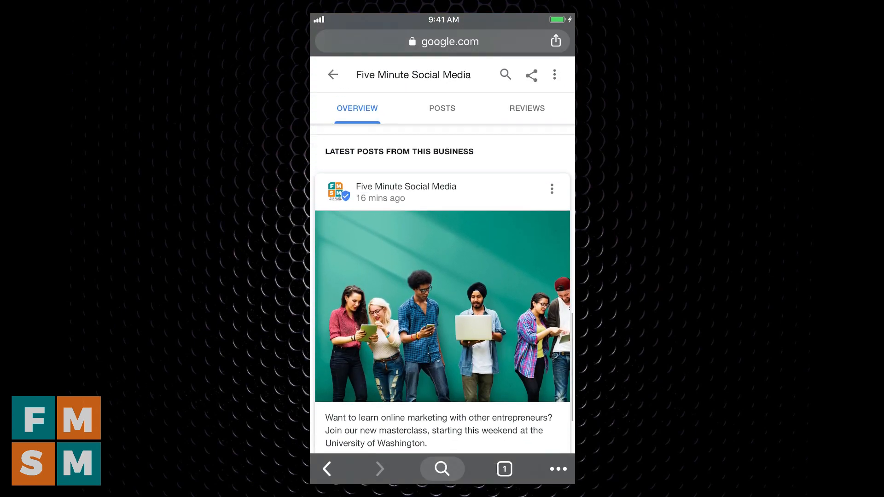
{"action": "scroll", "coordinate": [442, 294], "scroll_direction": "down", "scroll_amount": 2}
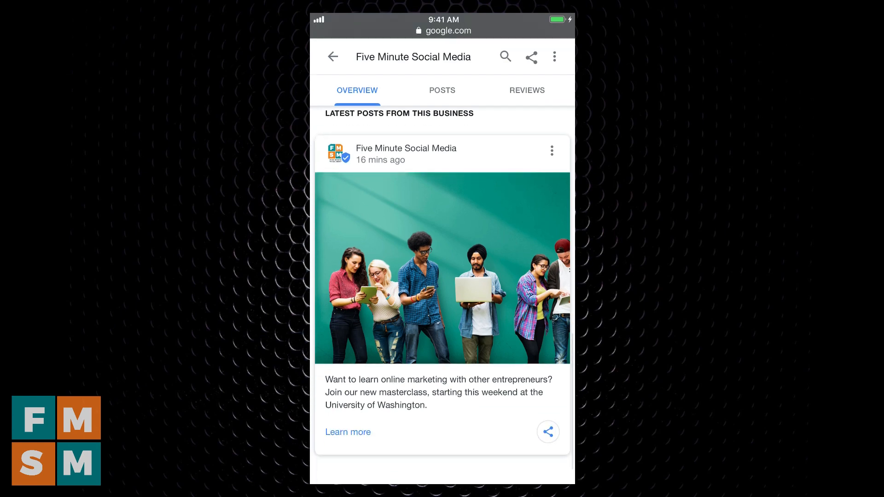
{"action": "scroll", "coordinate": [441, 295], "scroll_direction": "down", "scroll_amount": 2}
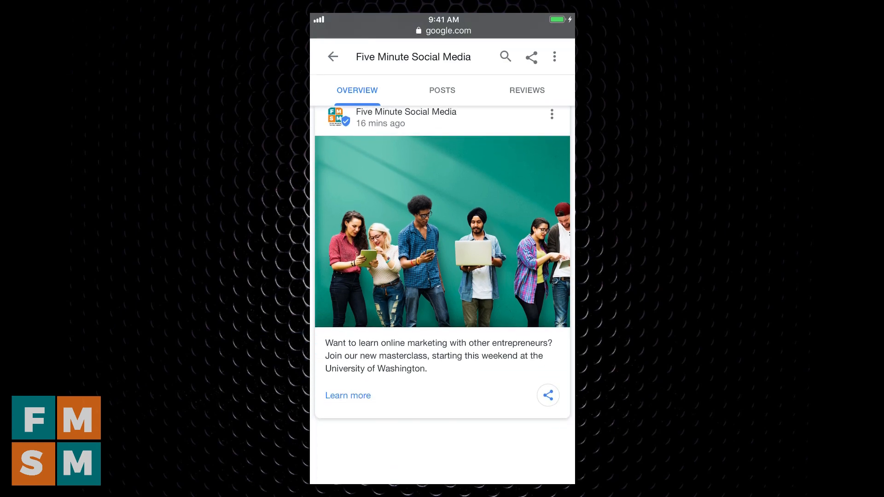
{"action": "scroll", "coordinate": [442, 294], "scroll_direction": "up", "scroll_amount": 10}
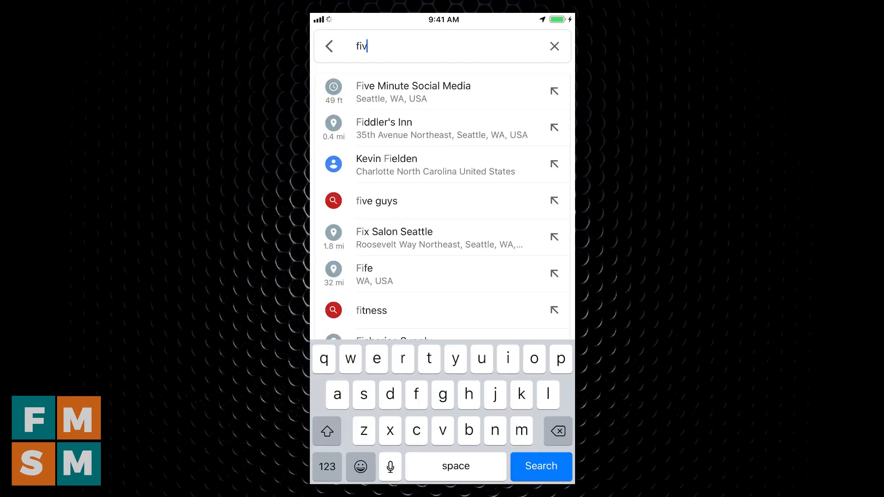
- Find Five Minute Social Media in the phone's Google Maps app and examine the post in its expanded listing
{"action": "type", "text": "em"}
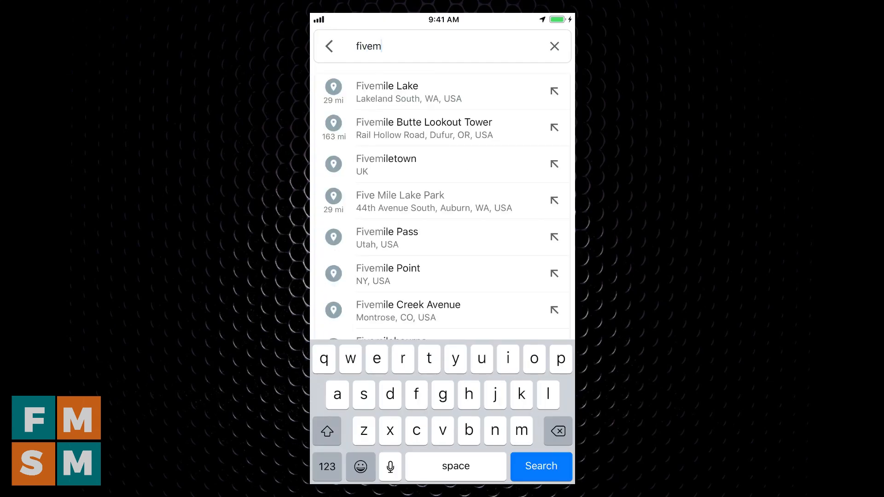
{"action": "key", "text": "BackSpace"}
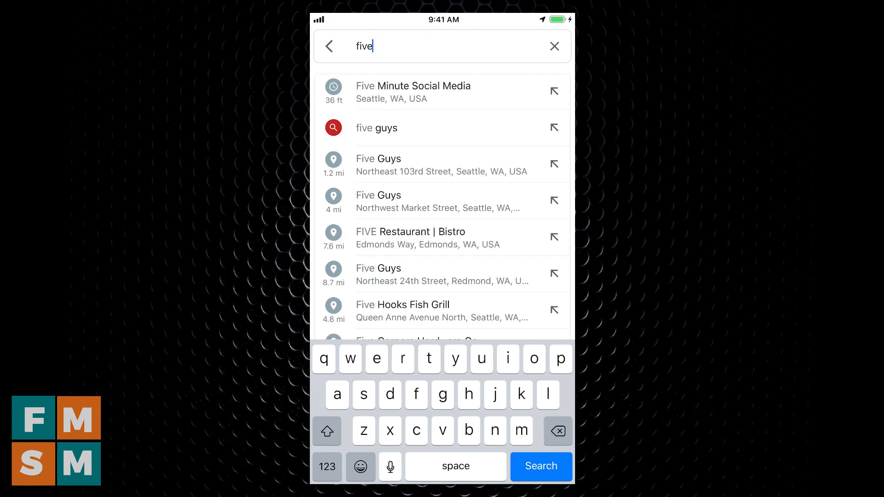
{"action": "left_click", "coordinate": [413, 92]}
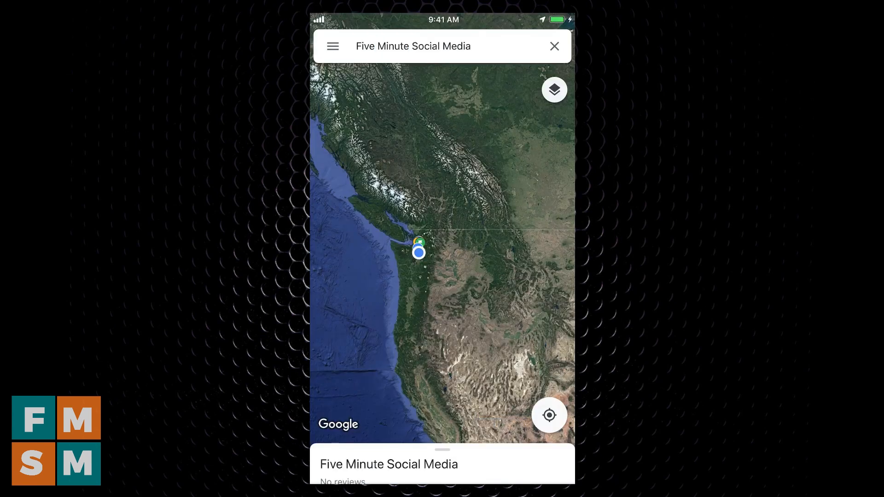
{"action": "left_click_drag", "start_coordinate": [442, 464], "coordinate": [442, 258]}
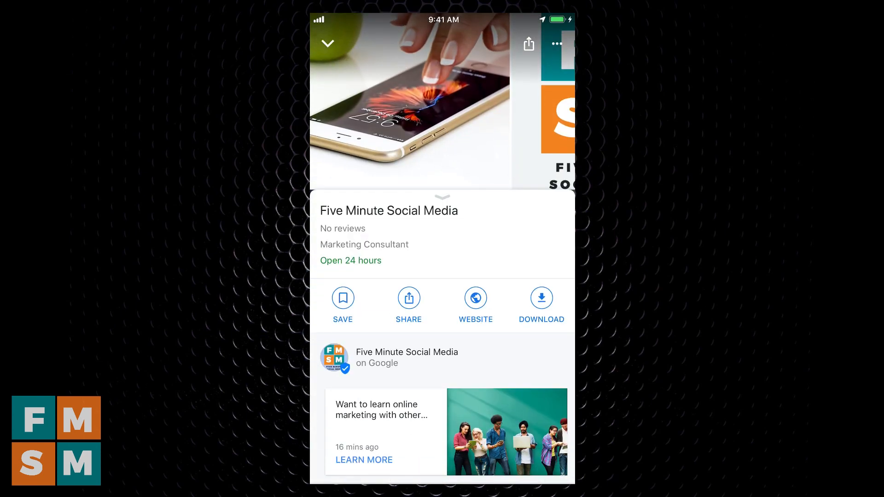
{"action": "scroll", "coordinate": [442, 322], "scroll_direction": "down", "scroll_amount": 5}
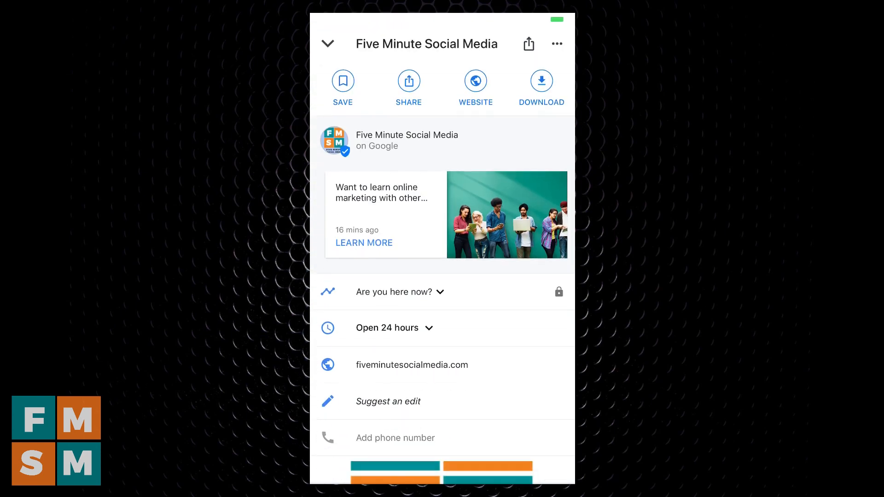
{"action": "scroll", "coordinate": [442, 277], "scroll_direction": "up", "scroll_amount": 5}
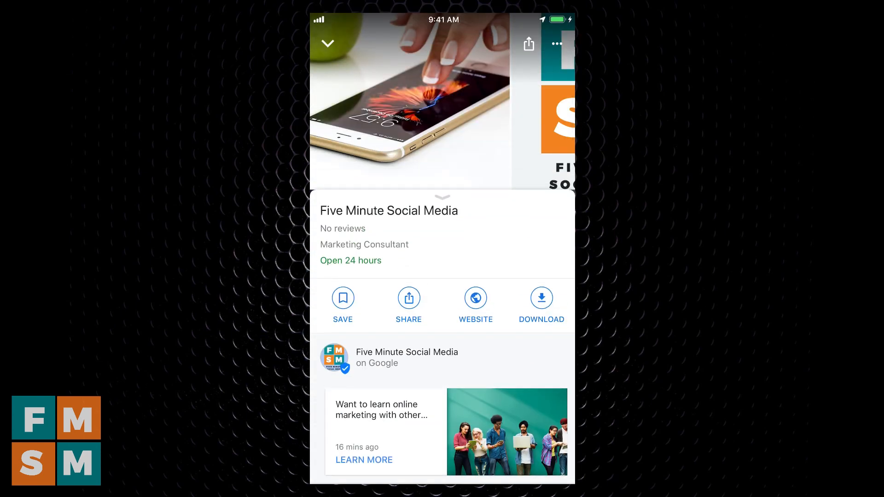
{"action": "scroll", "coordinate": [442, 322], "scroll_direction": "down", "scroll_amount": 5}
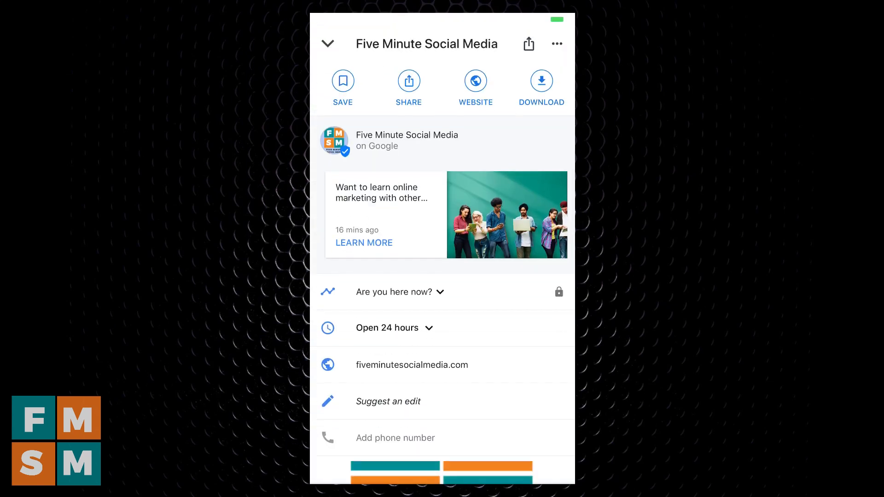
- Follow the post's Learn more link and look through the linked fiveminutesocialmedia.com page
{"action": "left_click", "coordinate": [364, 242]}
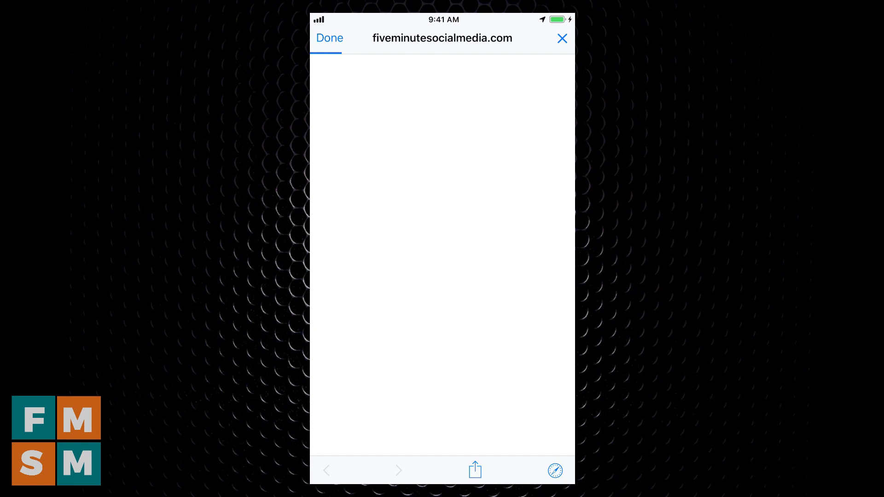
{"action": "scroll", "coordinate": [443, 257], "scroll_direction": "down", "scroll_amount": 5}
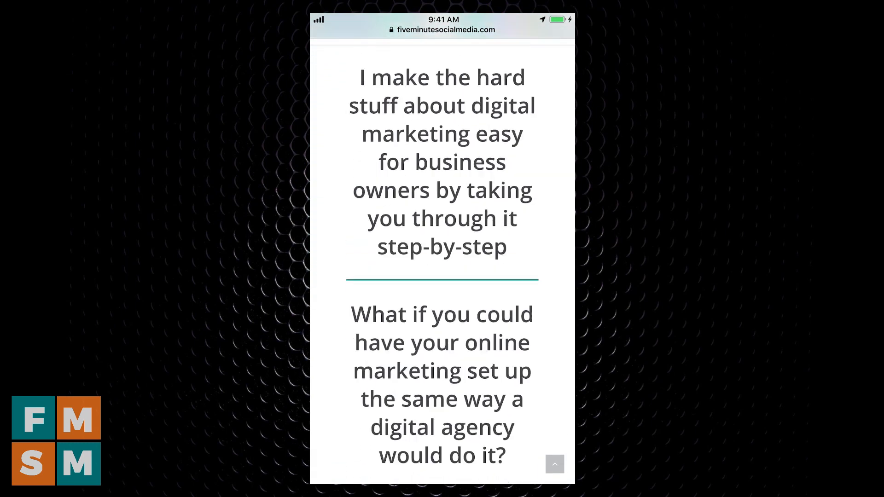
{"action": "scroll", "coordinate": [442, 258], "scroll_direction": "up", "scroll_amount": 10}
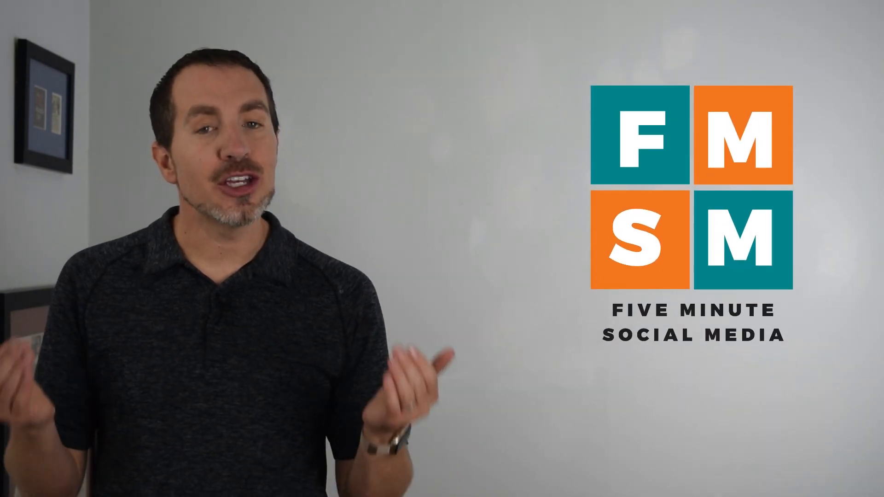